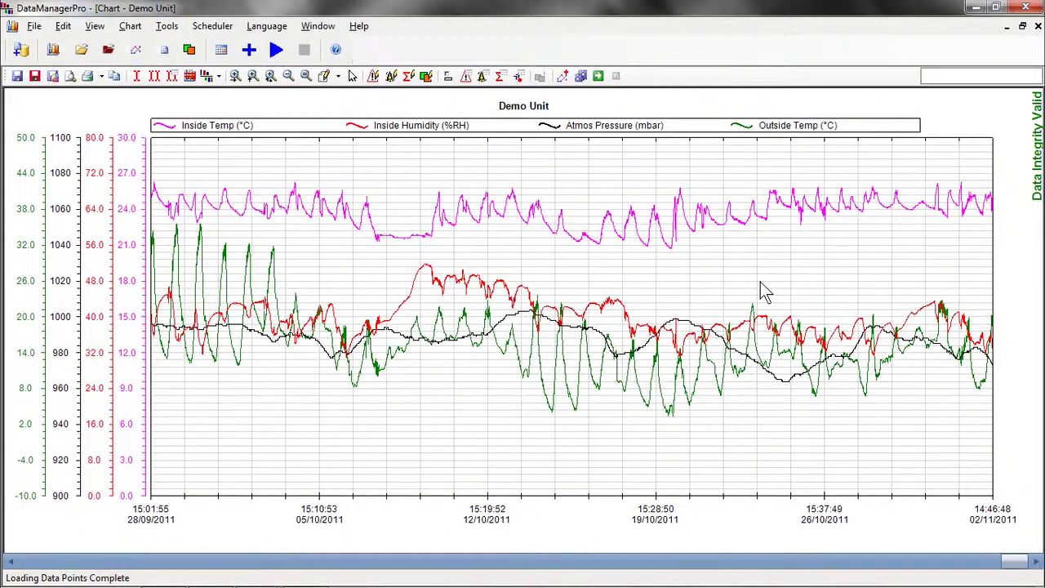
Zoom by area twice, first to 08/10–28/10, then to 15/10–23/10/2011
{"action": "left_click", "coordinate": [237, 78]}
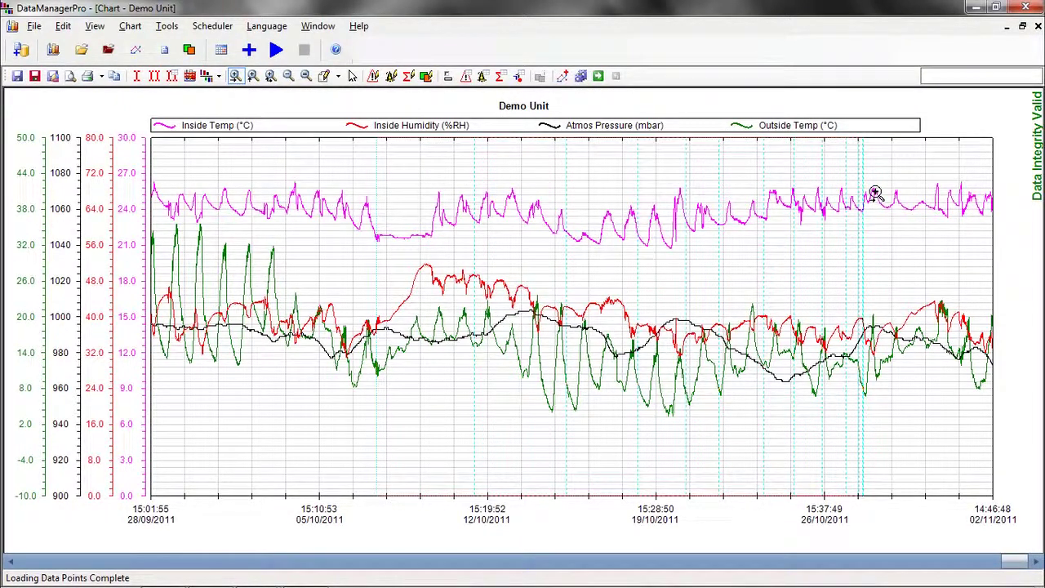
{"action": "left_click_drag", "start_coordinate": [875, 193], "coordinate": [865, 193]}
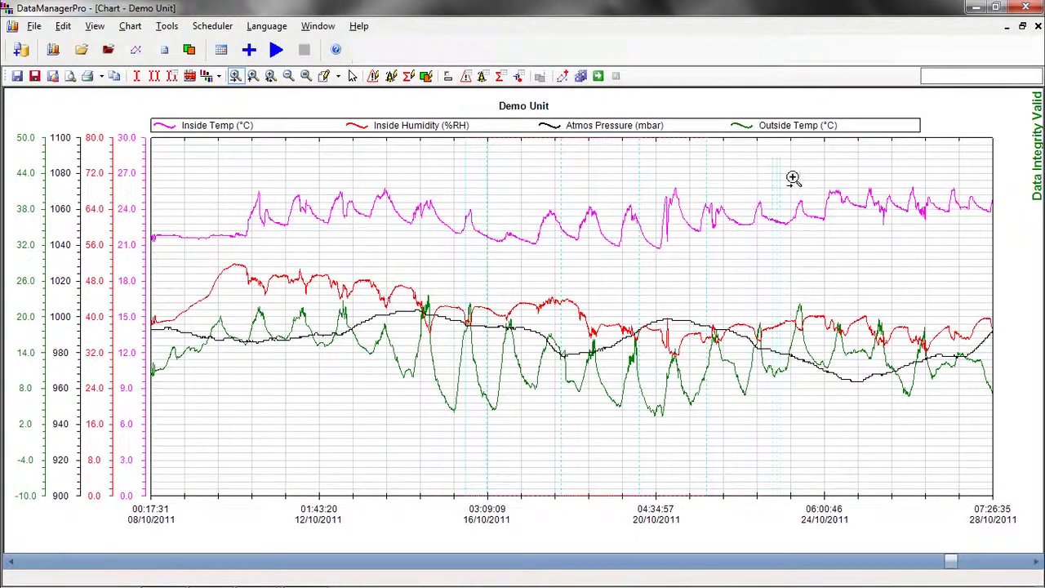
{"action": "left_click_drag", "start_coordinate": [794, 178], "coordinate": [793, 178]}
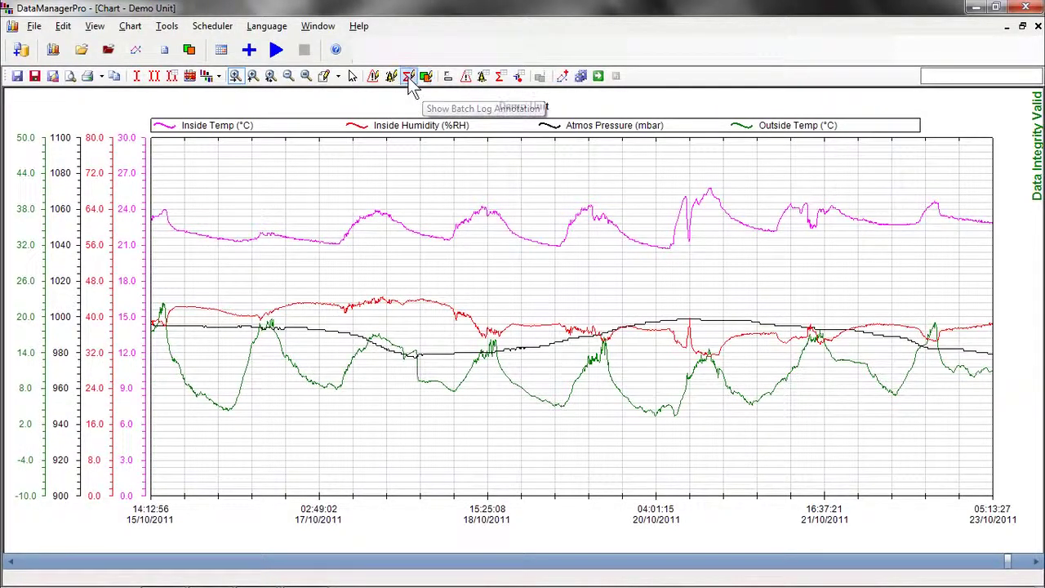
Turn on alarm log annotations, then review the widened Tabular Alarm Log and close it
{"action": "left_click", "coordinate": [393, 80]}
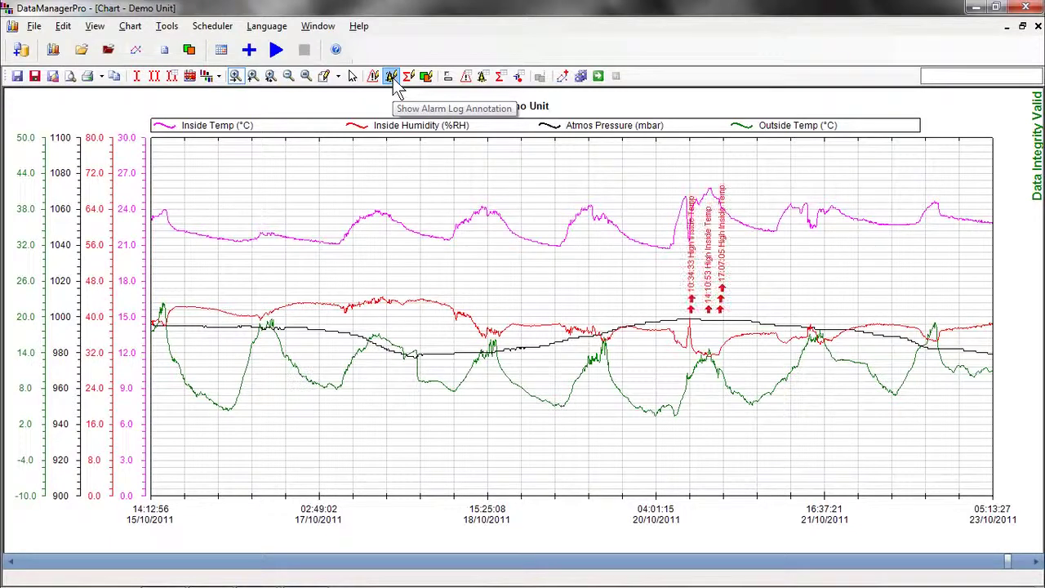
{"action": "left_click", "coordinate": [482, 82]}
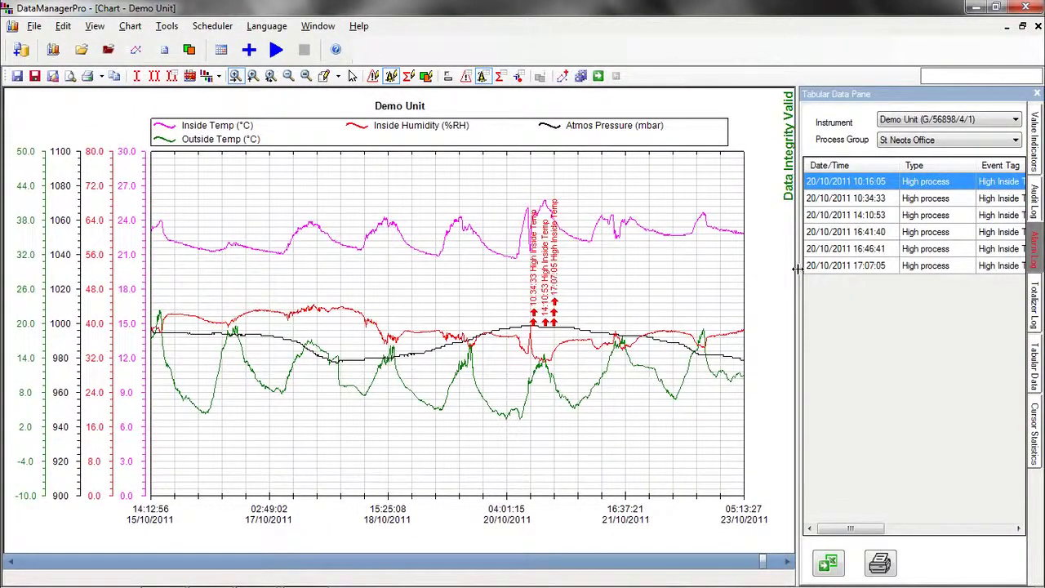
{"action": "left_click", "coordinate": [638, 263]}
{"action": "left_click_drag", "start_coordinate": [641, 263], "coordinate": [635, 253]}
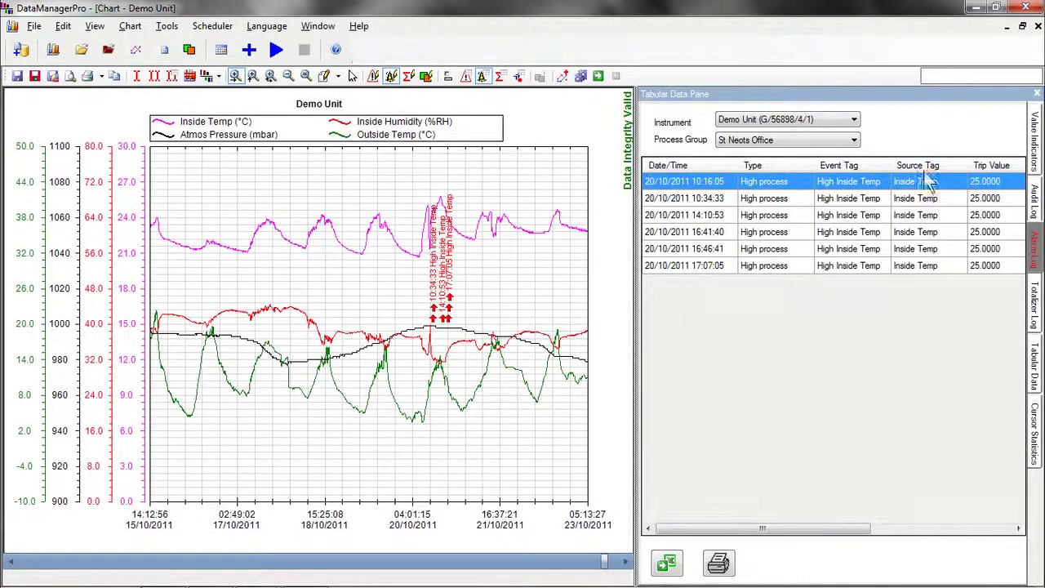
{"action": "left_click", "coordinate": [1036, 95]}
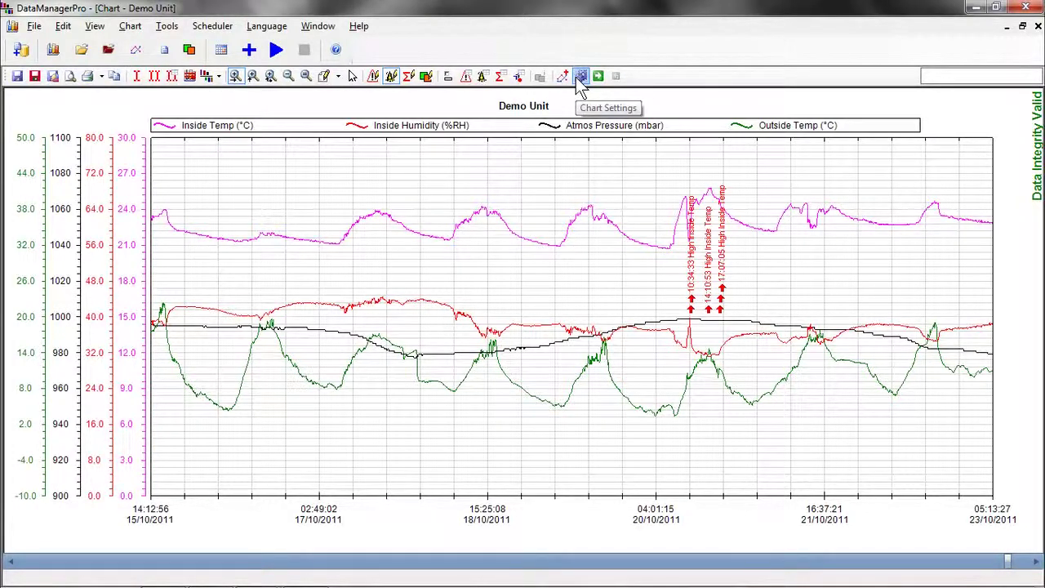
Enable Marker #1 on the Inside Temp scale at value 25 in Chart Settings
{"action": "left_click", "coordinate": [580, 76]}
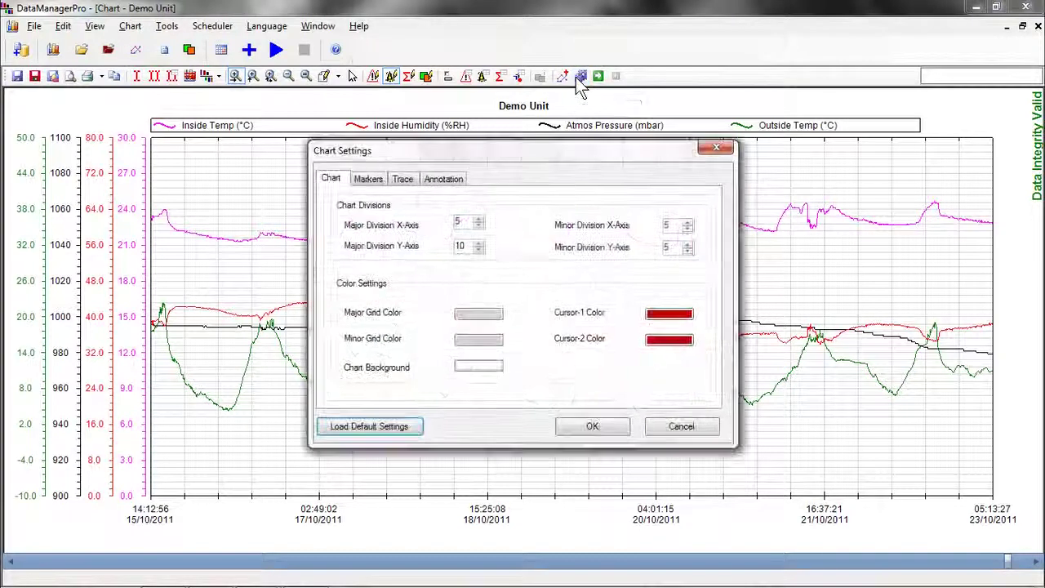
{"action": "left_click", "coordinate": [370, 180]}
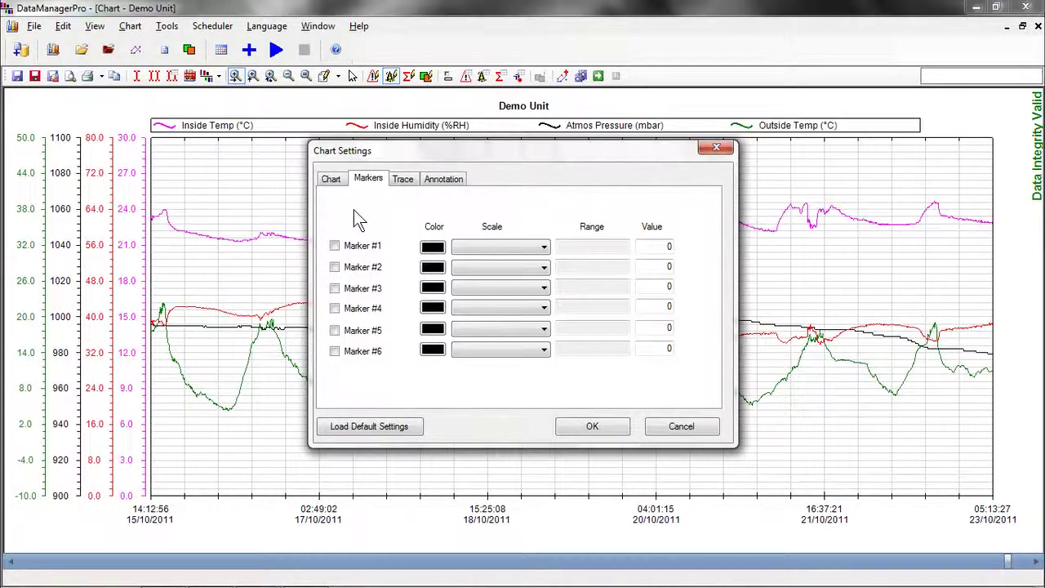
{"action": "left_click", "coordinate": [335, 247]}
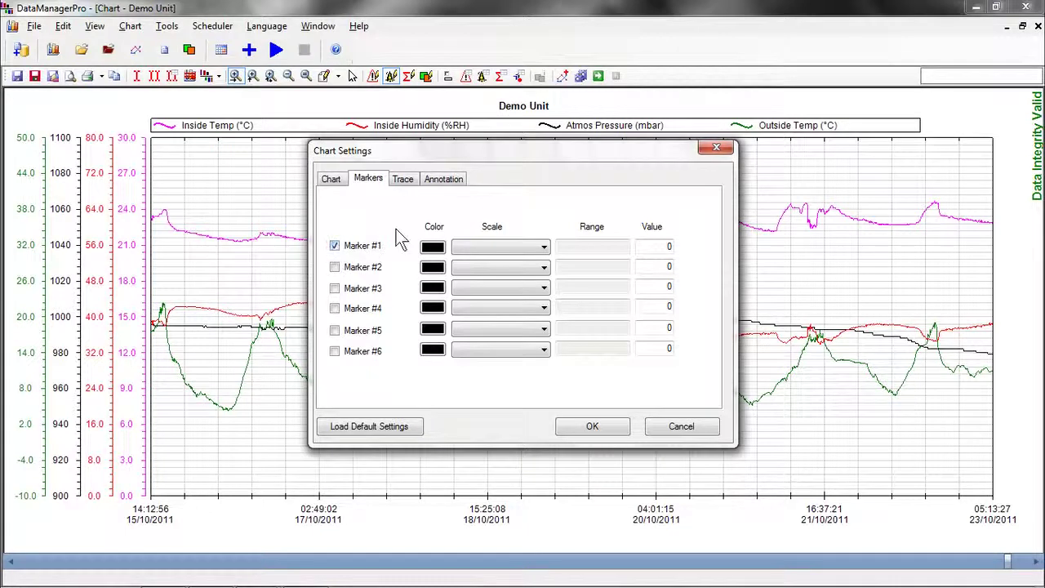
{"action": "left_click", "coordinate": [544, 248]}
{"action": "left_click", "coordinate": [543, 261]}
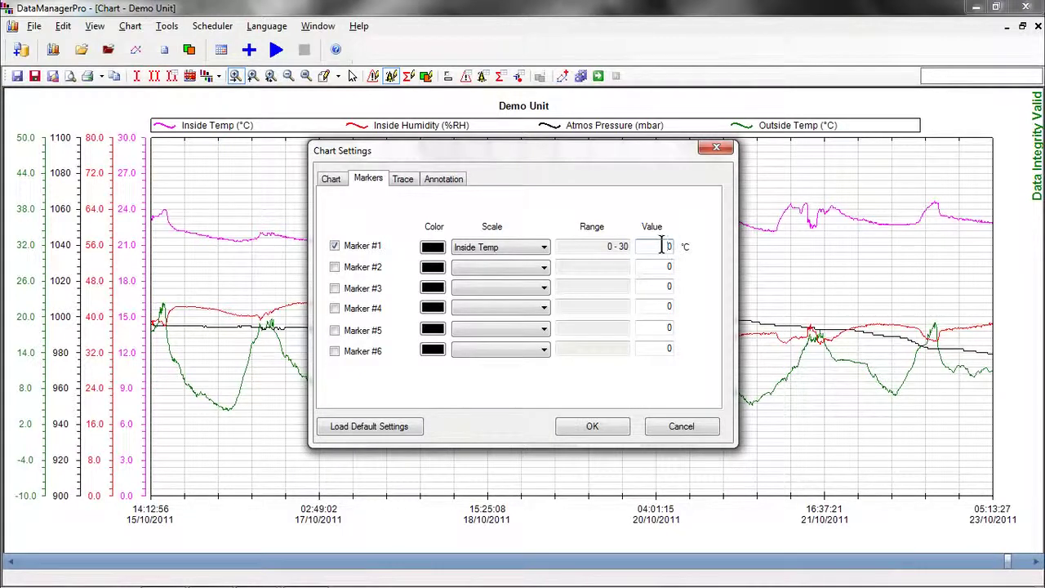
{"action": "double_click", "coordinate": [662, 246]}
{"action": "type", "text": "25"}
{"action": "left_click", "coordinate": [592, 426]}
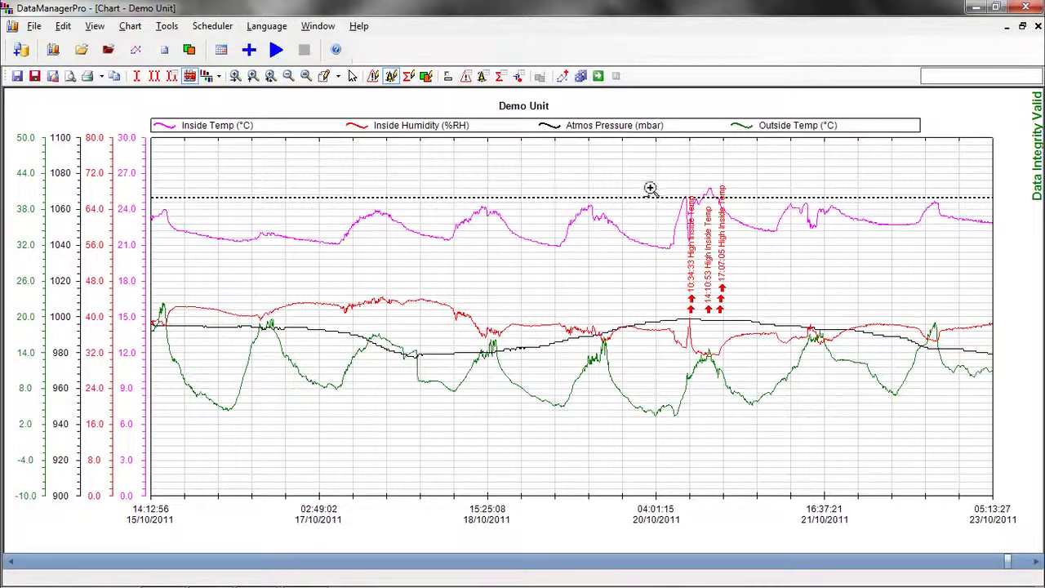
Drag-select the span around the 20/10/2011 alarms to zoom in on that day
{"action": "left_click_drag", "start_coordinate": [680, 183], "coordinate": [750, 186]}
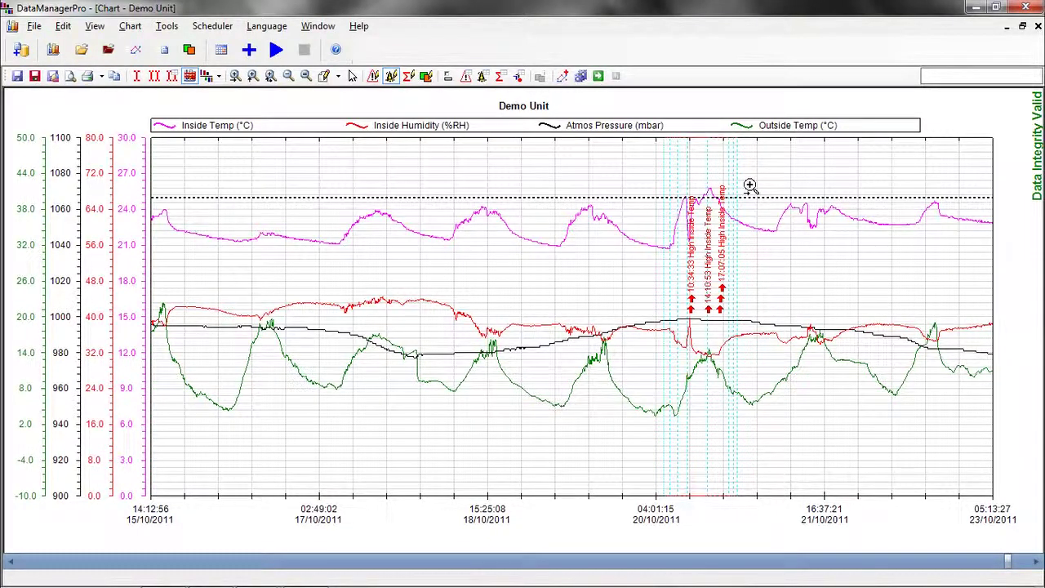
{"action": "left_click_drag", "start_coordinate": [750, 187], "coordinate": [743, 183]}
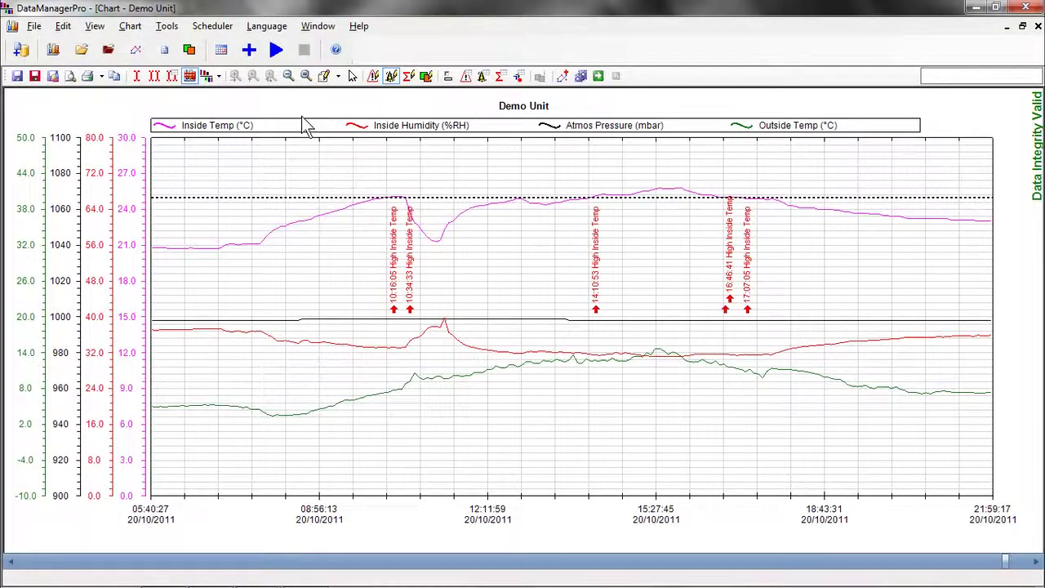
Turn on dual cursors and place them at about 14:16 and just before 16:46
{"action": "left_click", "coordinate": [155, 76]}
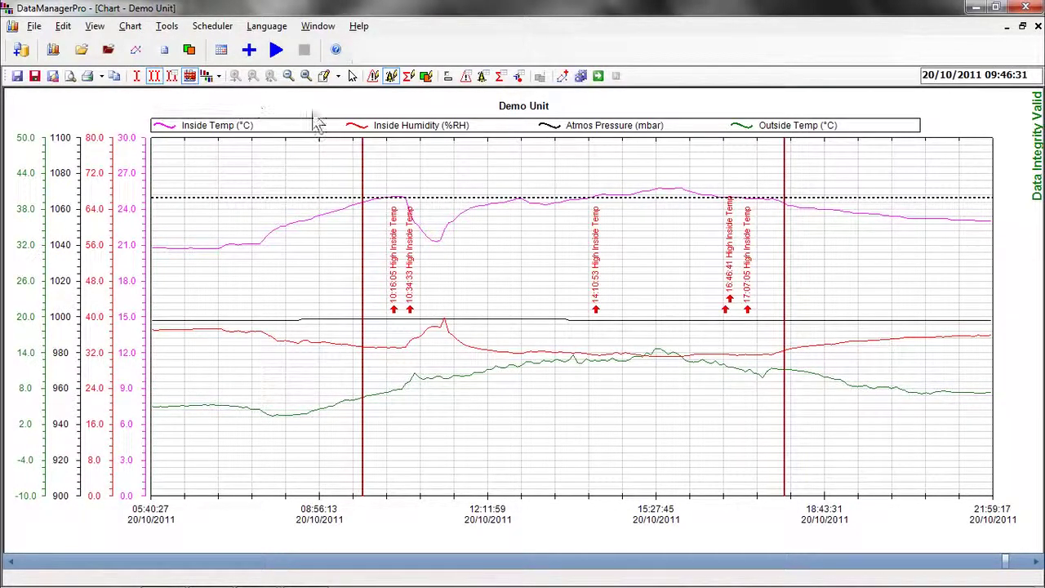
{"action": "left_click_drag", "start_coordinate": [398, 149], "coordinate": [596, 159]}
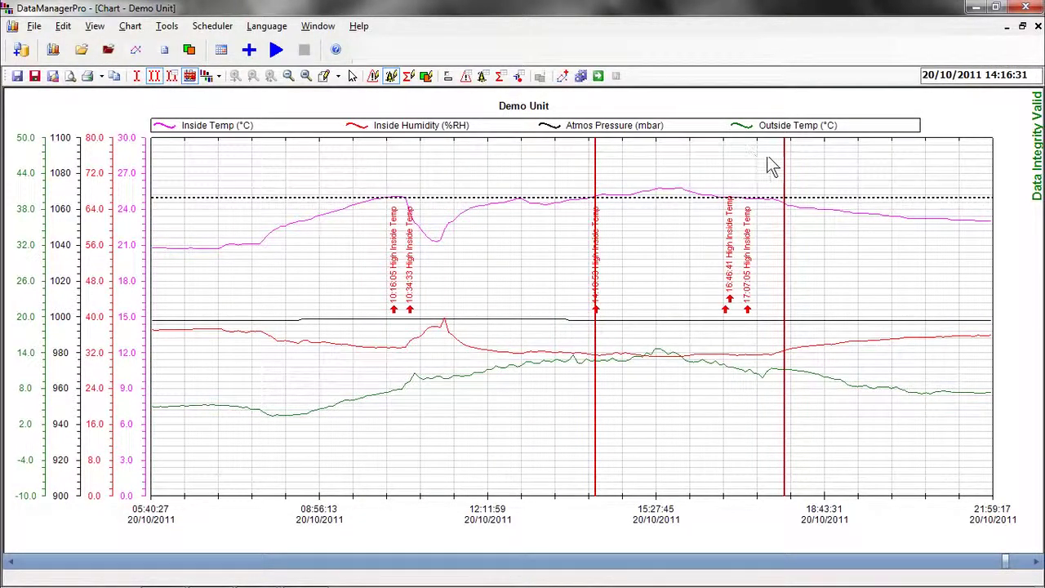
{"action": "left_click_drag", "start_coordinate": [780, 159], "coordinate": [721, 161]}
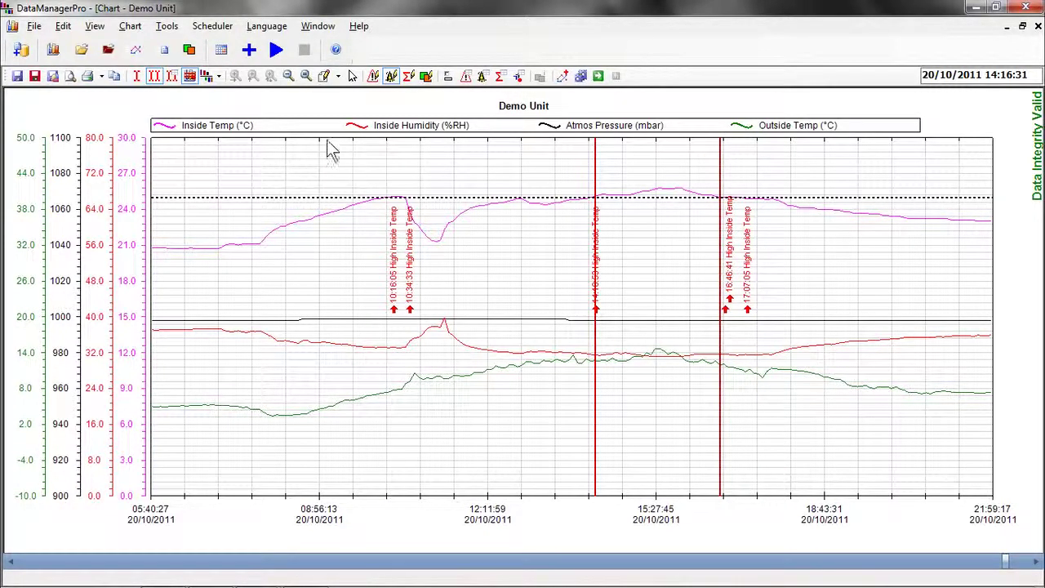
Show dual-cursor statistics and widen the Tabular Data Pane to read them
{"action": "left_click", "coordinate": [172, 76]}
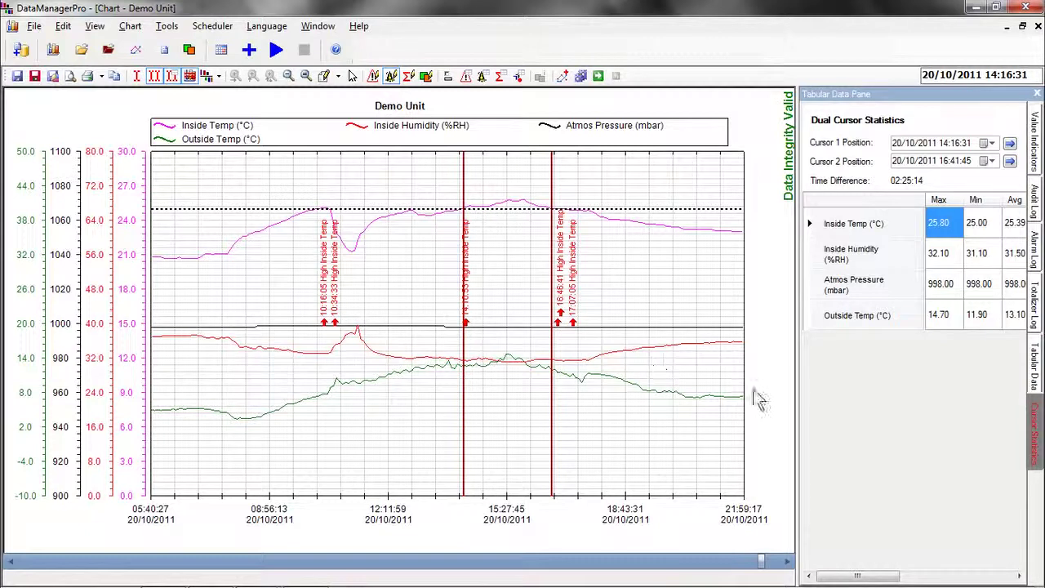
{"action": "left_click_drag", "start_coordinate": [804, 406], "coordinate": [690, 400]}
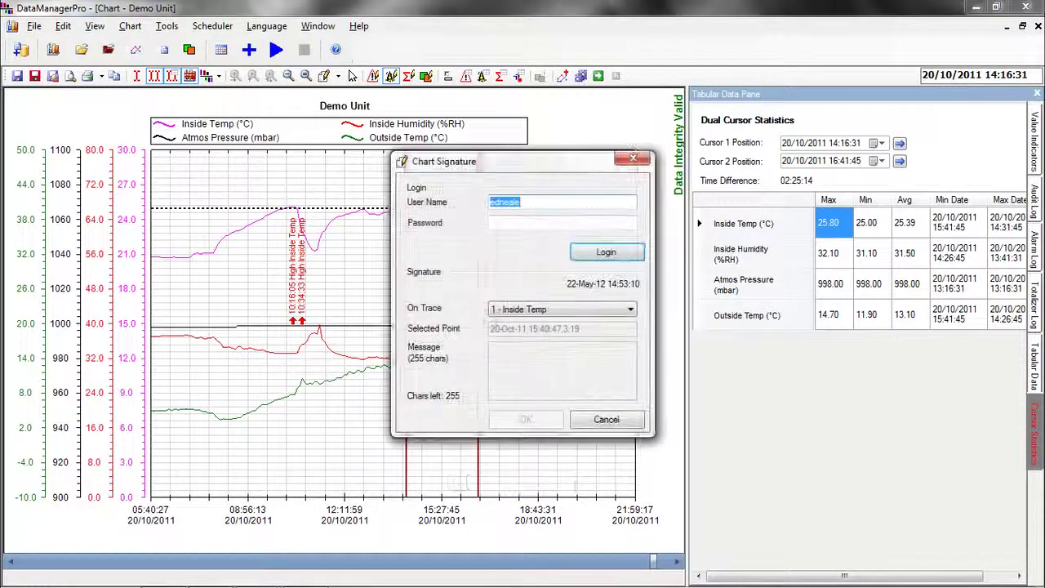
{"action": "key", "text": "Tab"}
{"action": "type", "text": "abcdefghi"}
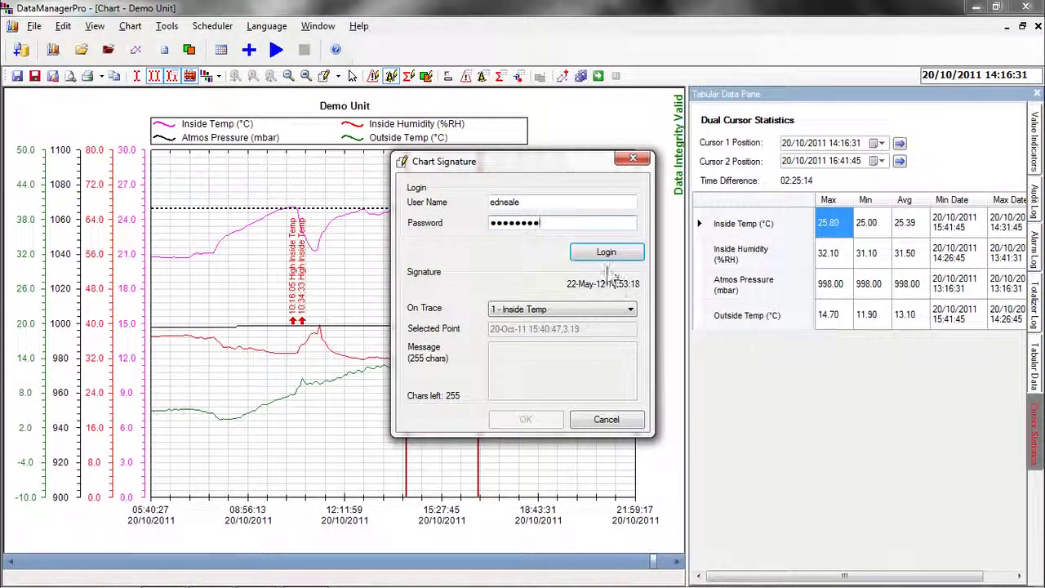
{"action": "left_click", "coordinate": [610, 258]}
{"action": "left_click", "coordinate": [549, 377]}
{"action": "type", "text": "Veriation "}
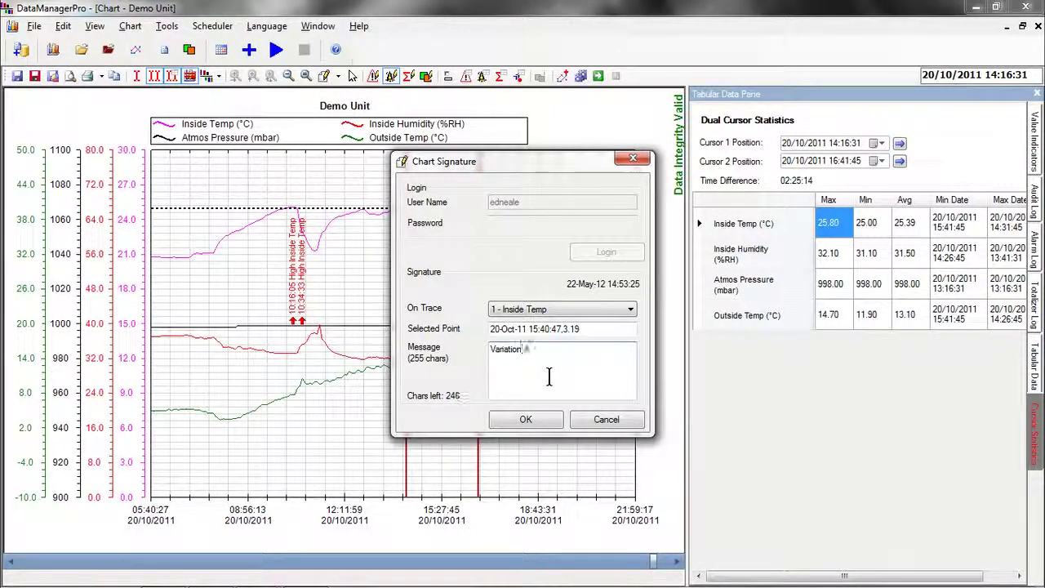
{"action": "type", "text": " Accepted"}
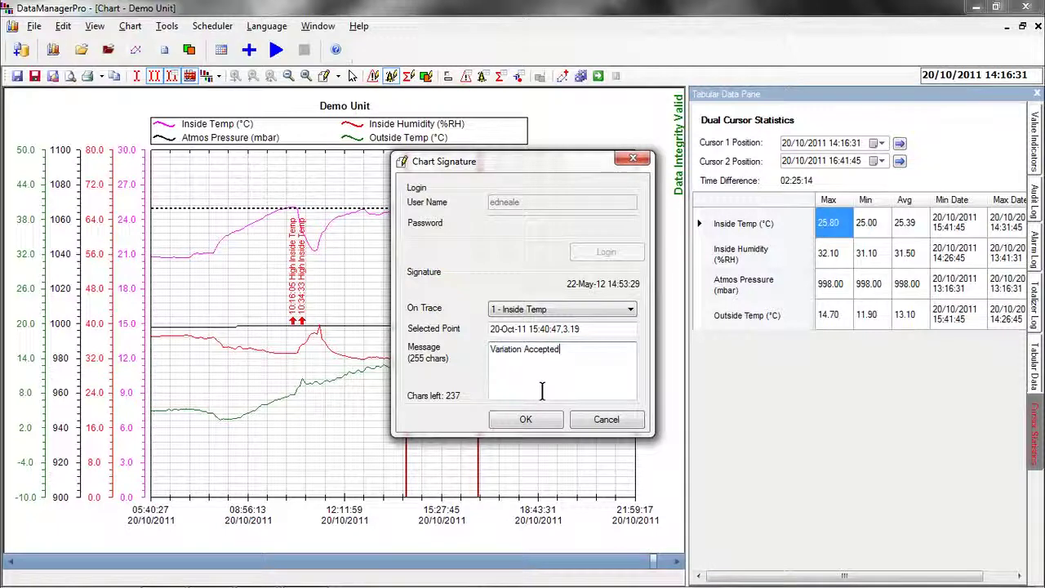
{"action": "left_click", "coordinate": [539, 419]}
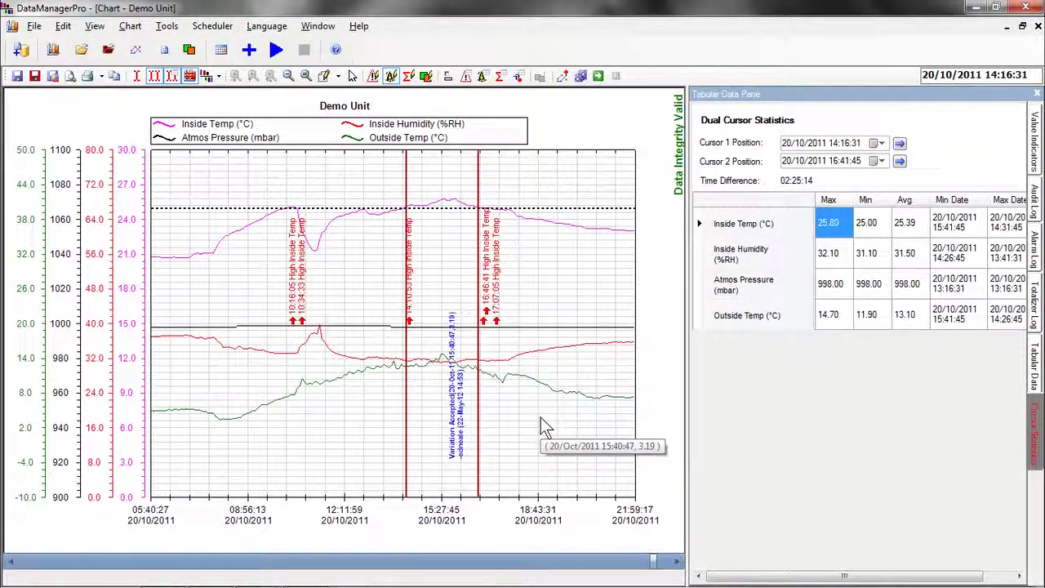